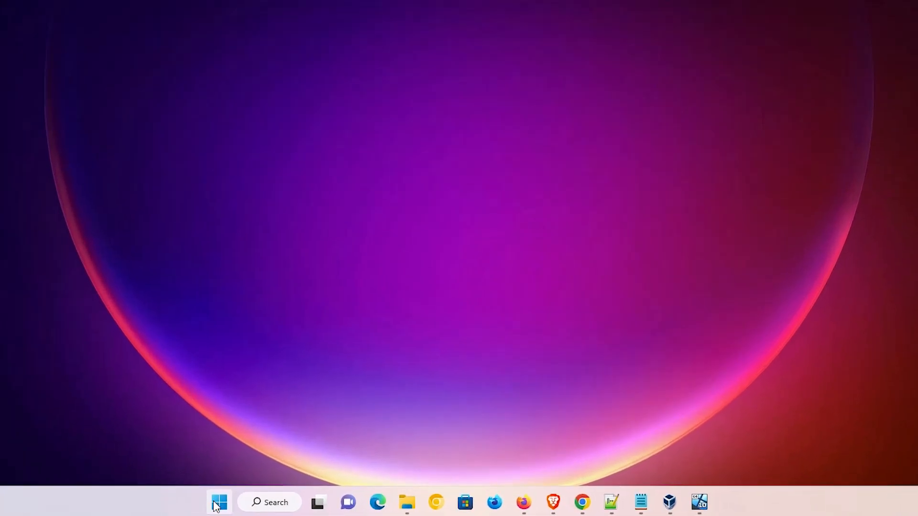
- Reach Control Panel's Devices and Printers page from Start search
{"action": "left_click", "coordinate": [218, 504]}
{"action": "type", "text": "co"}
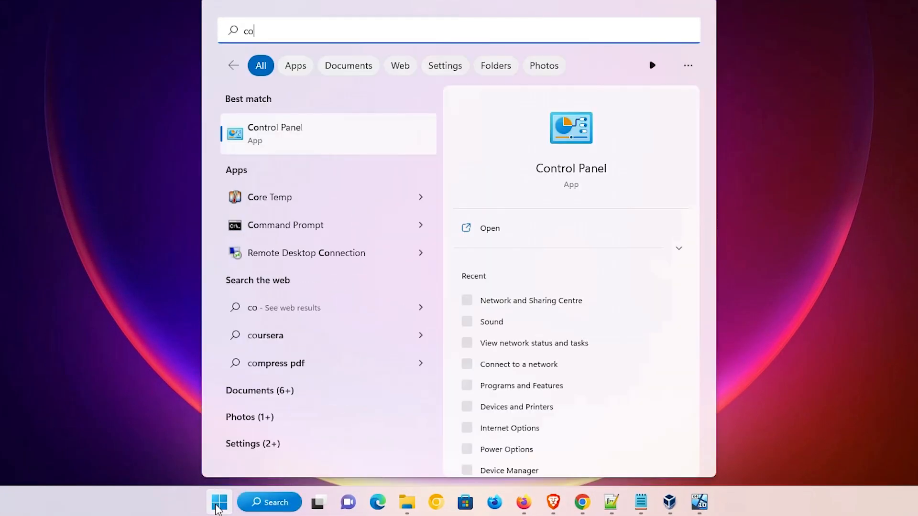
{"action": "type", "text": "n"}
{"action": "left_click", "coordinate": [258, 153]}
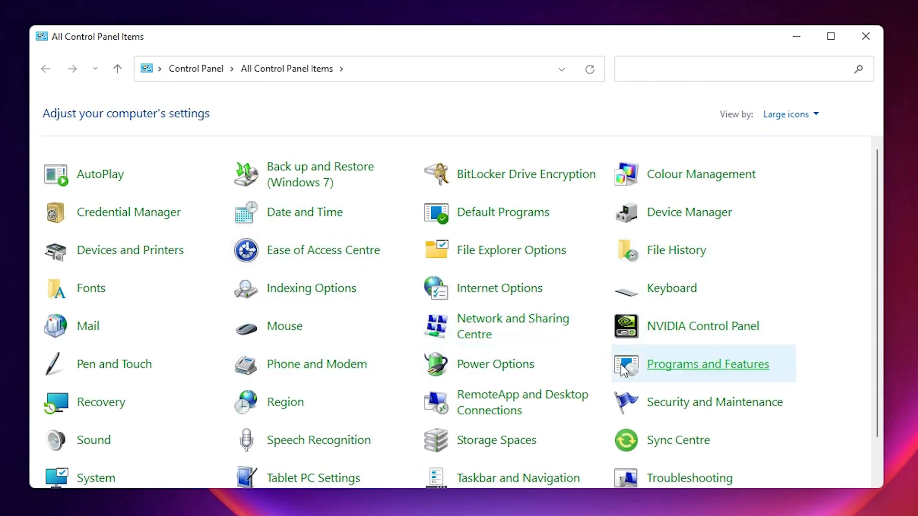
{"action": "left_click", "coordinate": [150, 260]}
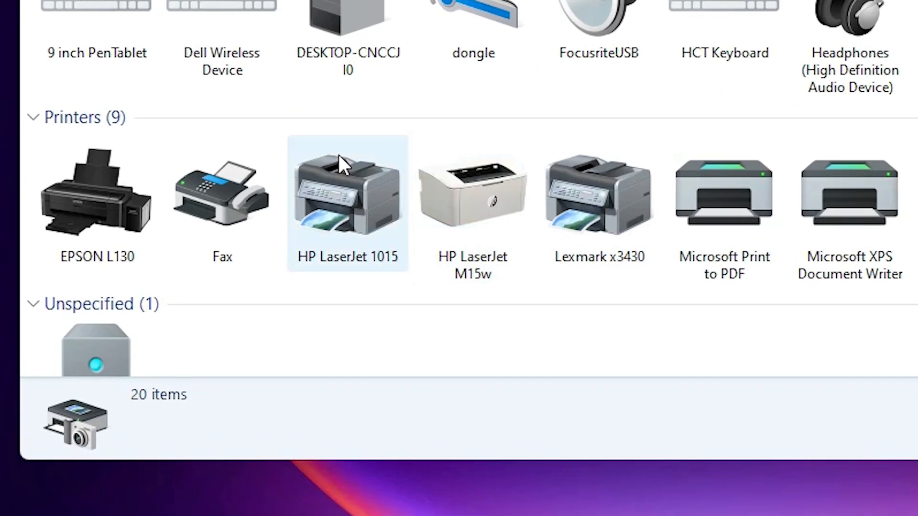
- Show what HP LaserJet 1015 is printing, listing its four pending documents
{"action": "right_click", "coordinate": [348, 199]}
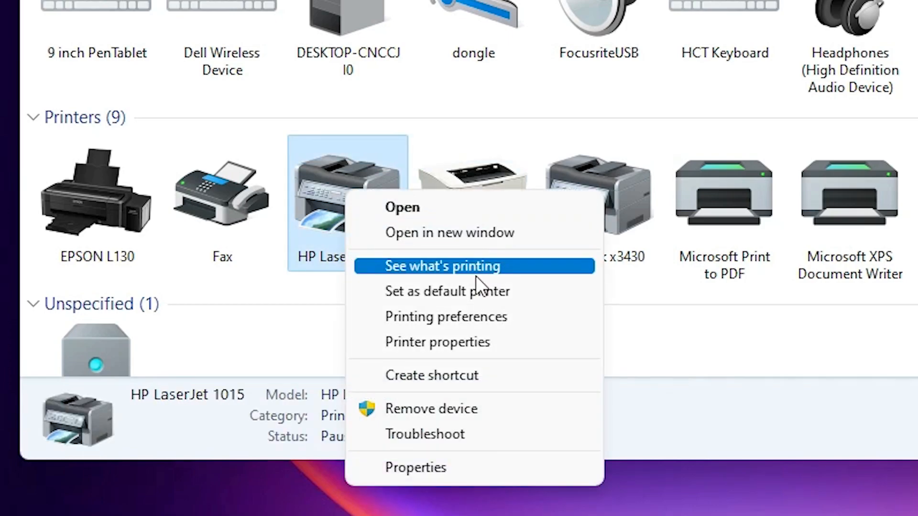
{"action": "left_click", "coordinate": [488, 271]}
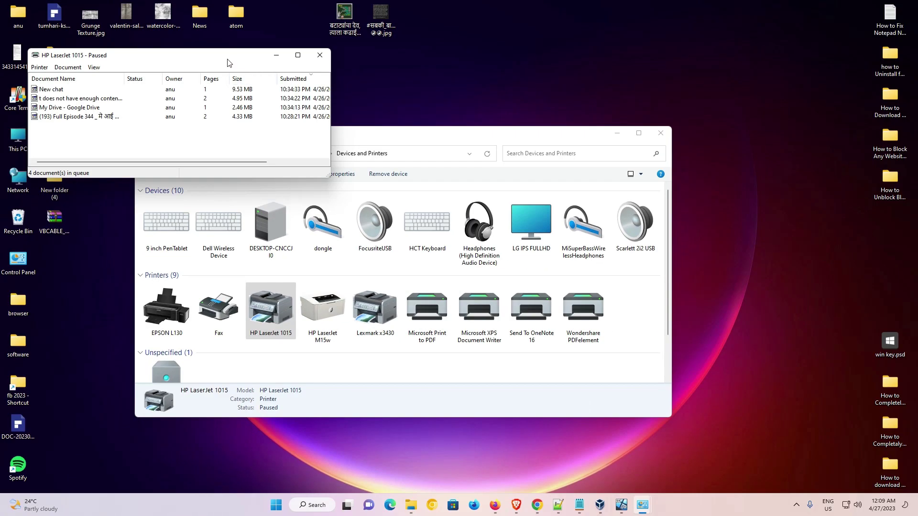
{"action": "left_click_drag", "start_coordinate": [229, 63], "coordinate": [467, 217]}
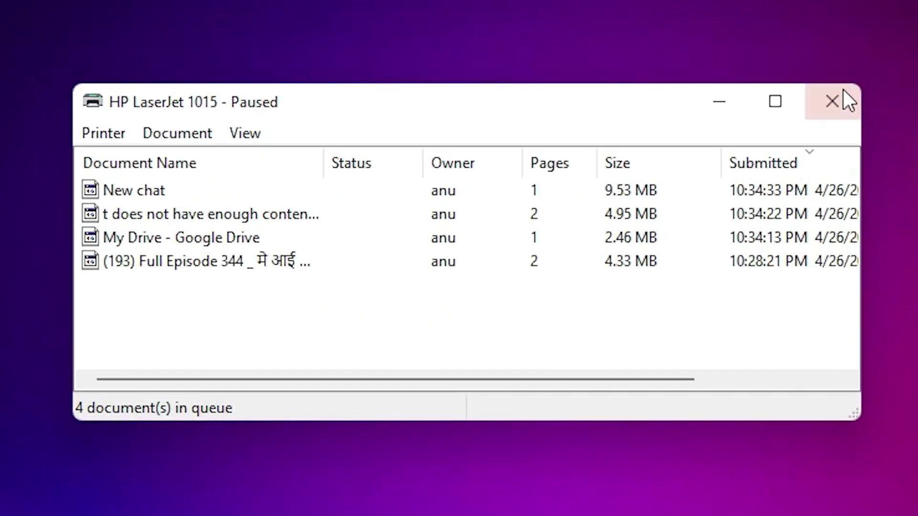
- Reopen the HP LaserJet 1015 queue from the hidden tray printer icon
{"action": "left_click", "coordinate": [843, 89]}
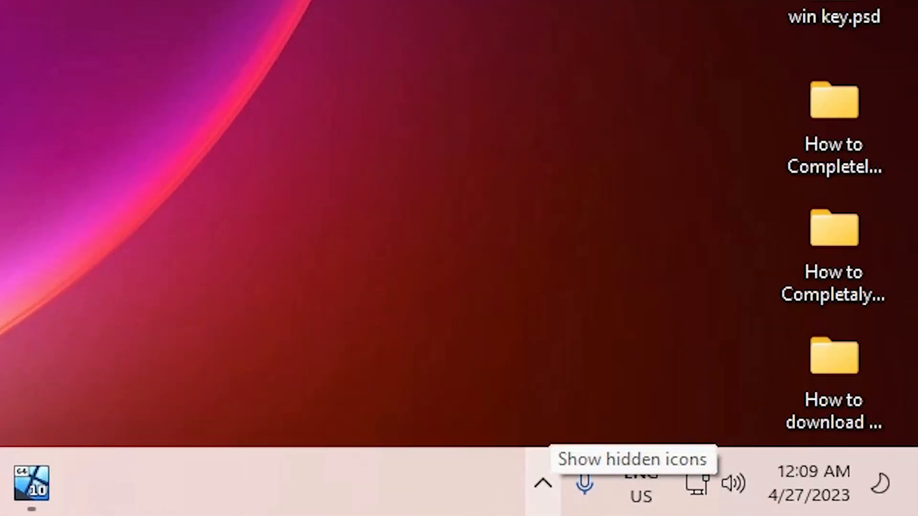
{"action": "left_click", "coordinate": [543, 483]}
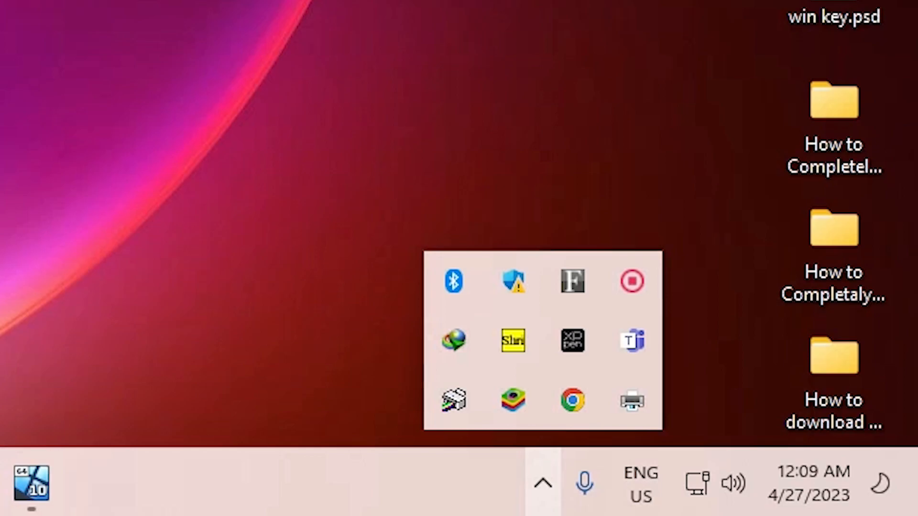
{"action": "double_click", "coordinate": [651, 410]}
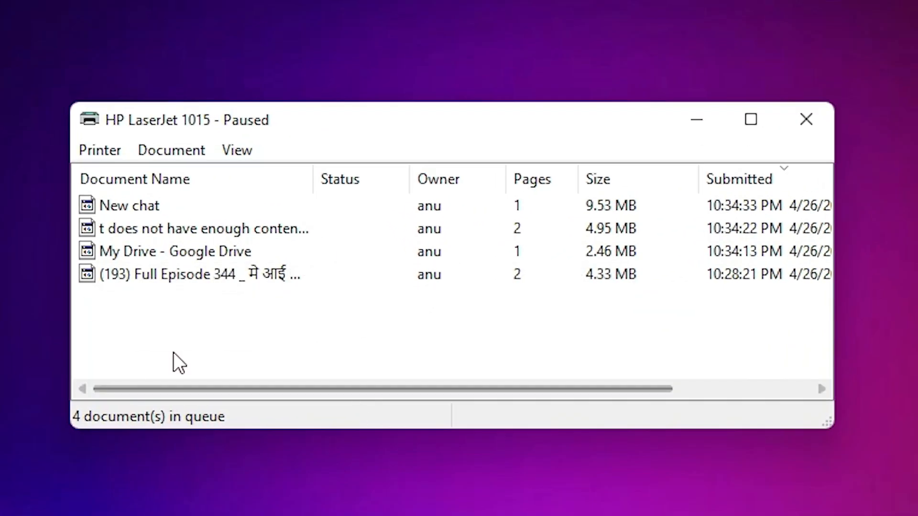
- Cancel the oldest (fourth) print job and confirm, leaving three documents queued
{"action": "left_click", "coordinate": [173, 276]}
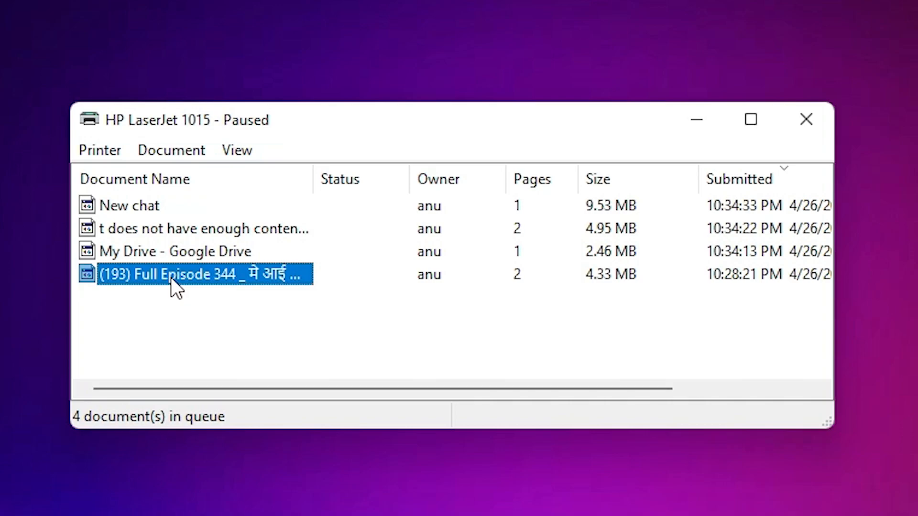
{"action": "right_click", "coordinate": [96, 276]}
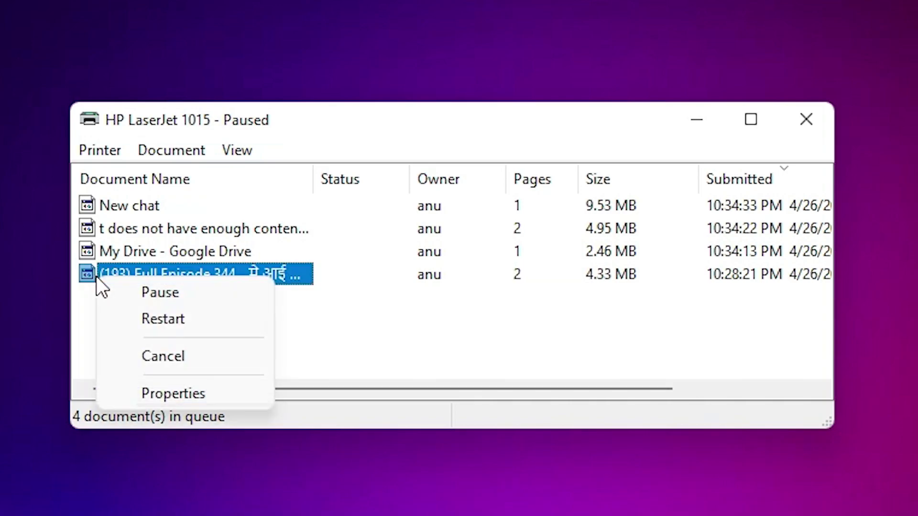
{"action": "left_click", "coordinate": [205, 356]}
{"action": "left_click", "coordinate": [631, 233]}
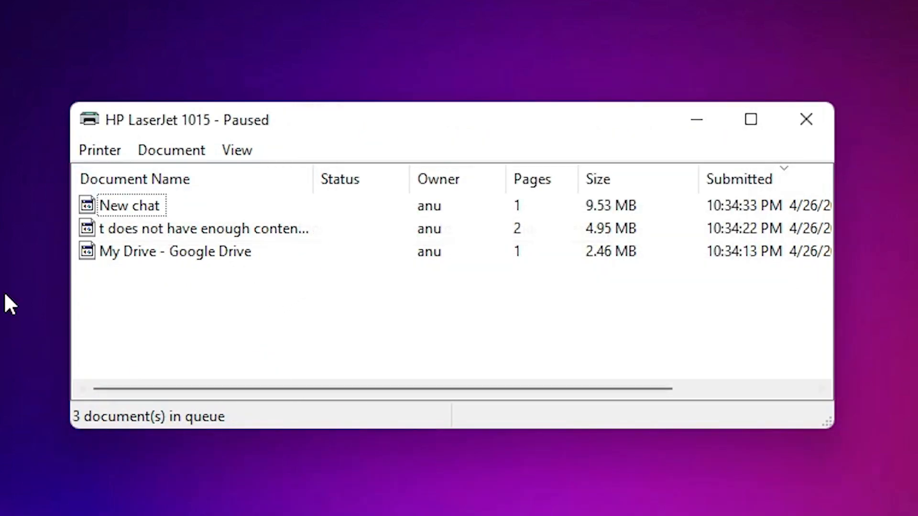
- Use Printer > Cancel All Documents and confirm, emptying the queue to 0 documents
{"action": "left_click", "coordinate": [111, 153]}
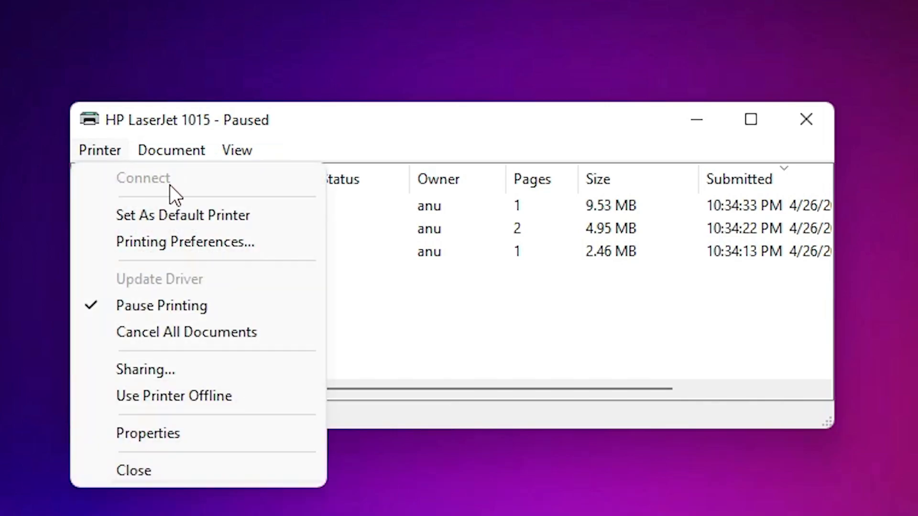
{"action": "left_click", "coordinate": [216, 334]}
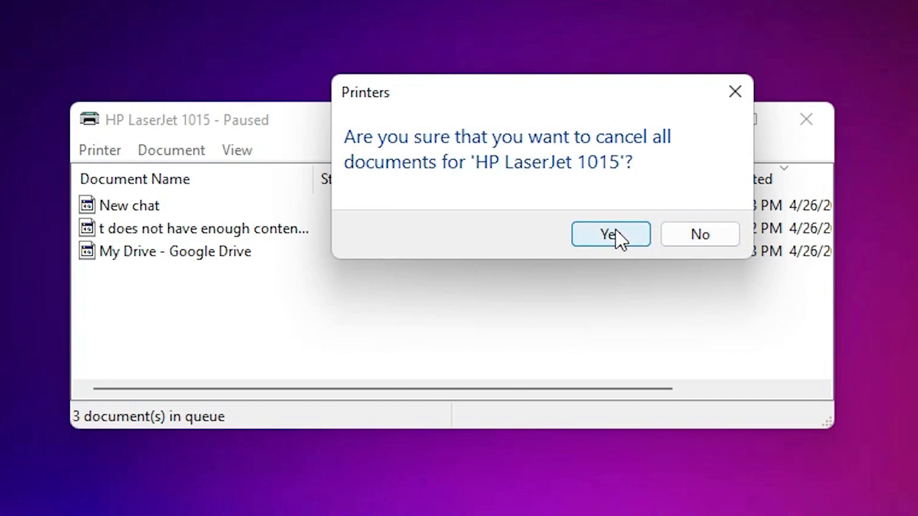
{"action": "left_click", "coordinate": [613, 236]}
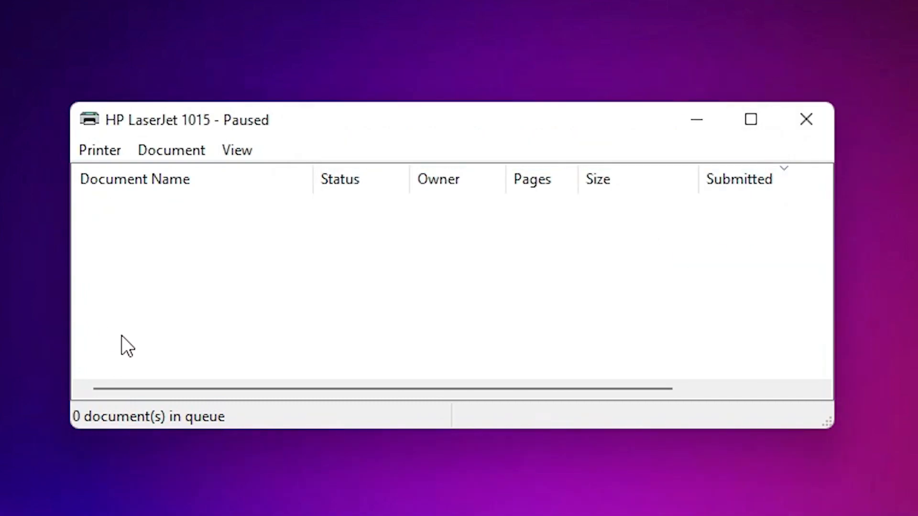